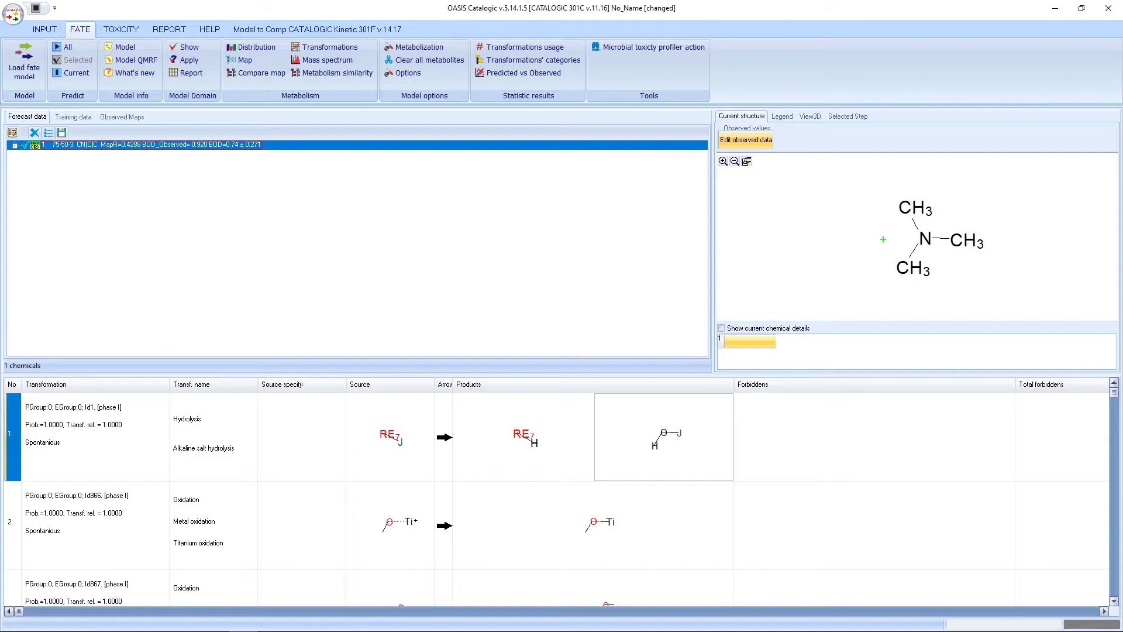
# Compare the observed and predicted BOD of CN(C)C in CATALOGIC 301C and in the comparison model CATALOGIC Kinetic 301F v.14.17.
pyautogui.moveTo(882, 239); pyautogui.dragTo(271, 150)
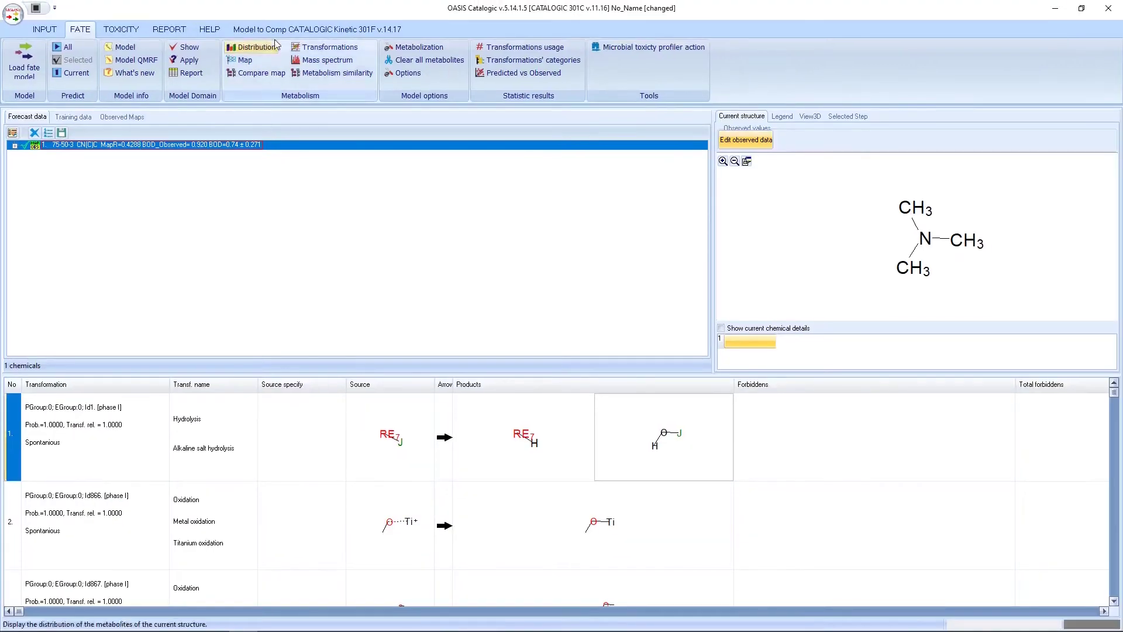
pyautogui.click(263, 30)
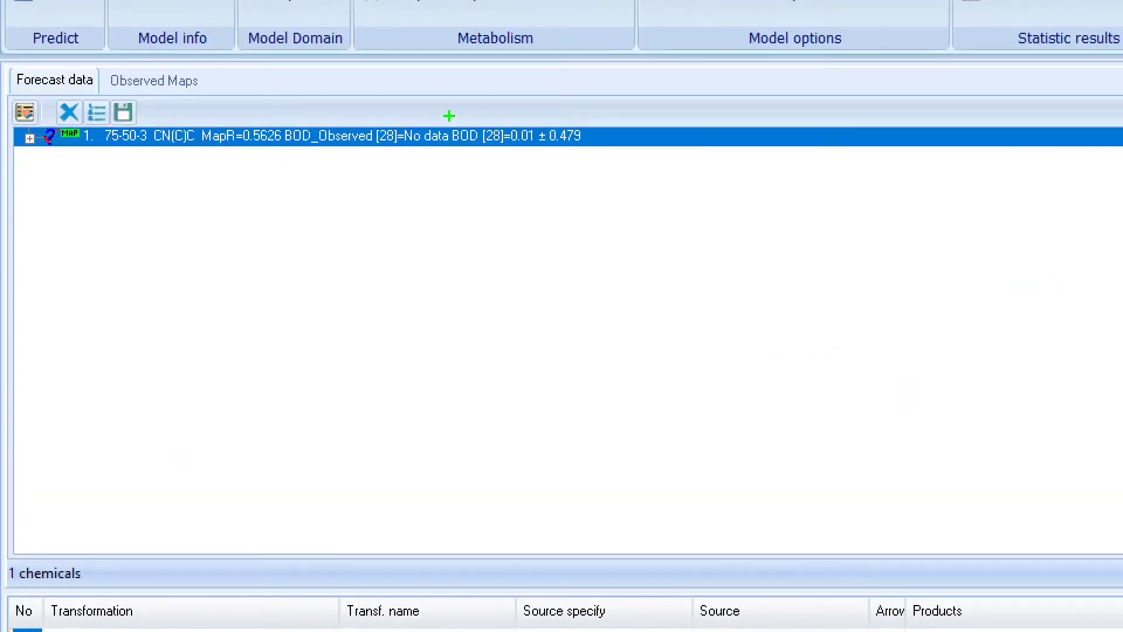
pyautogui.moveTo(449, 116); pyautogui.dragTo(587, 154)
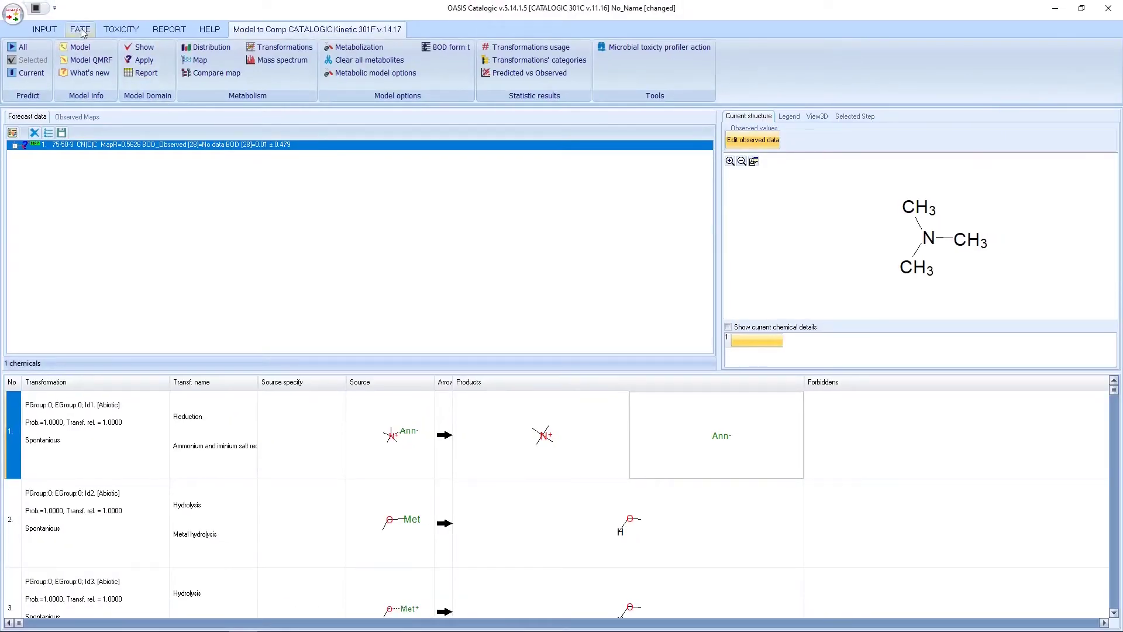
pyautogui.click(80, 30)
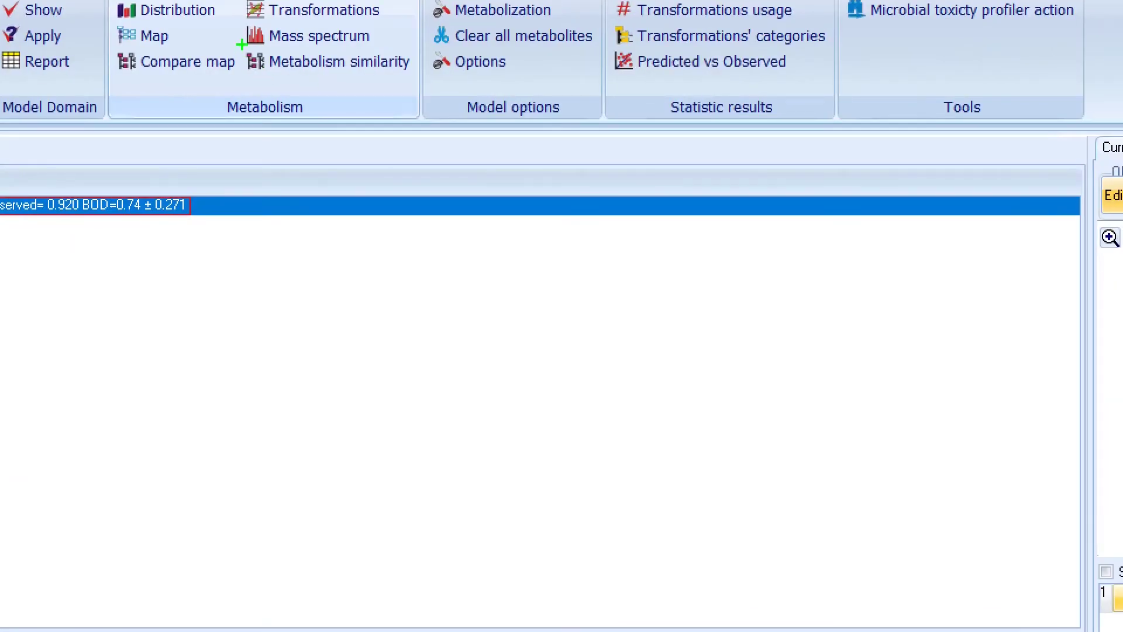
# Start a metabolism similarity comparison of CN(C)C against the CATALOGIC Kinetic 301F v.14.17 model and review its comparison criteria.
pyautogui.moveTo(241, 45); pyautogui.dragTo(415, 83)
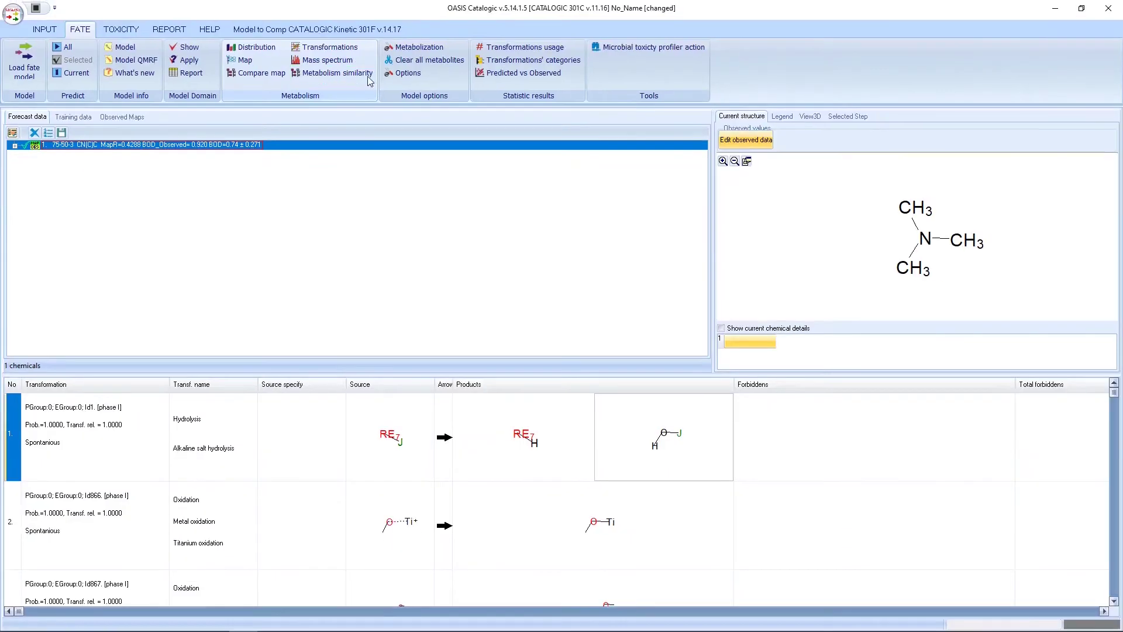
pyautogui.click(403, 70)
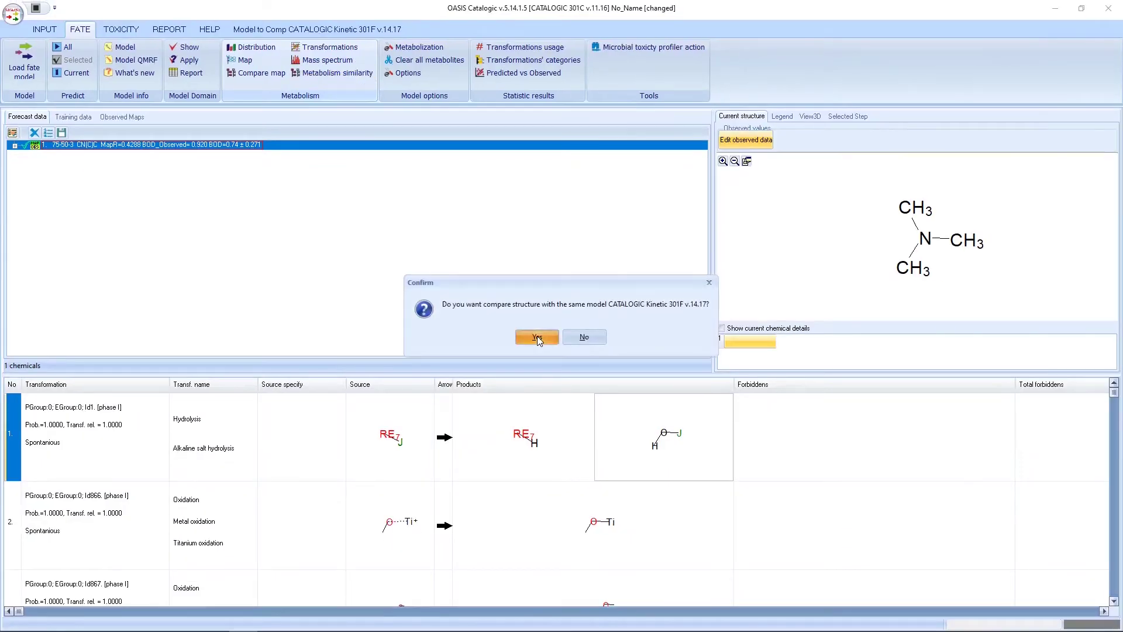
pyautogui.click(536, 338)
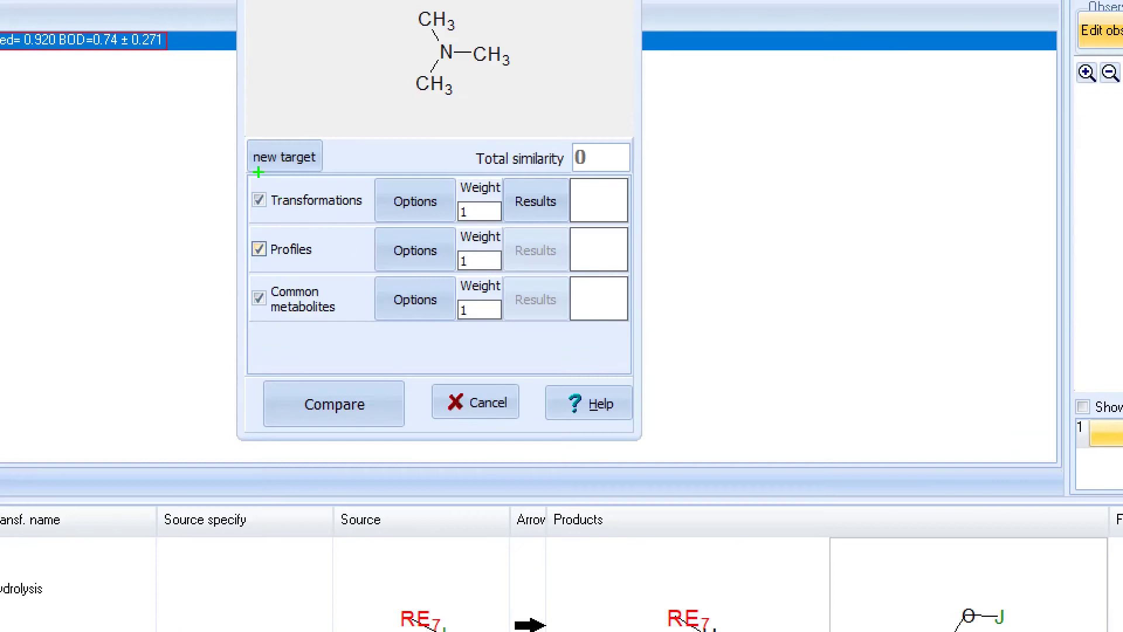
pyautogui.moveTo(246, 176)
pyautogui.mouseDown()
pyautogui.moveTo(332, 252)
pyautogui.moveTo(369, 320)
pyautogui.mouseUp()
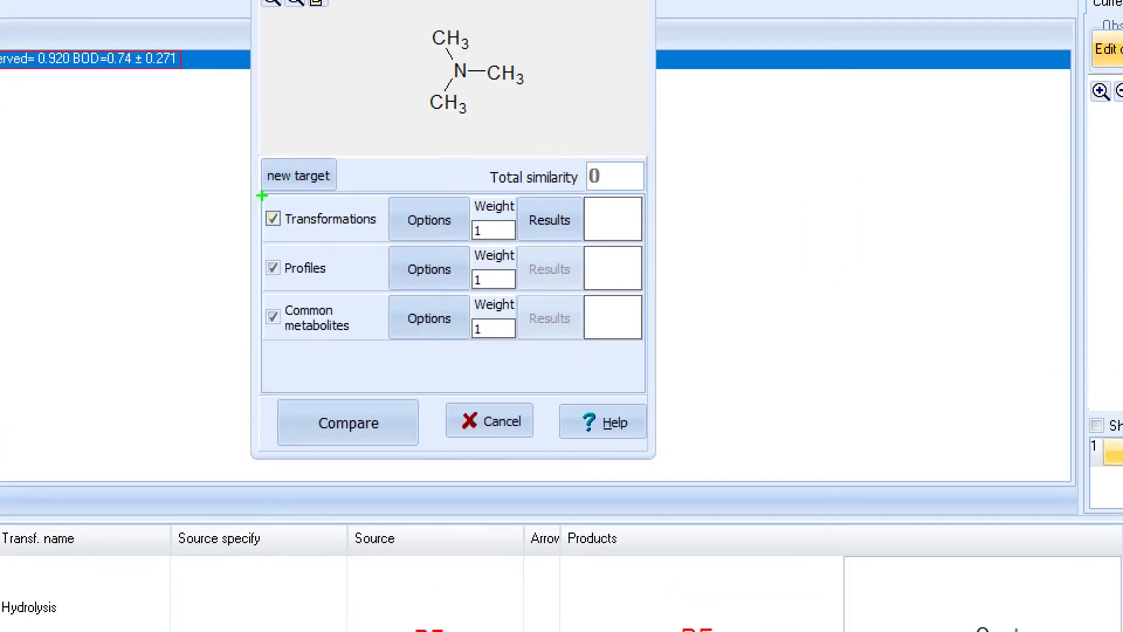
pyautogui.moveTo(261, 195); pyautogui.dragTo(384, 240)
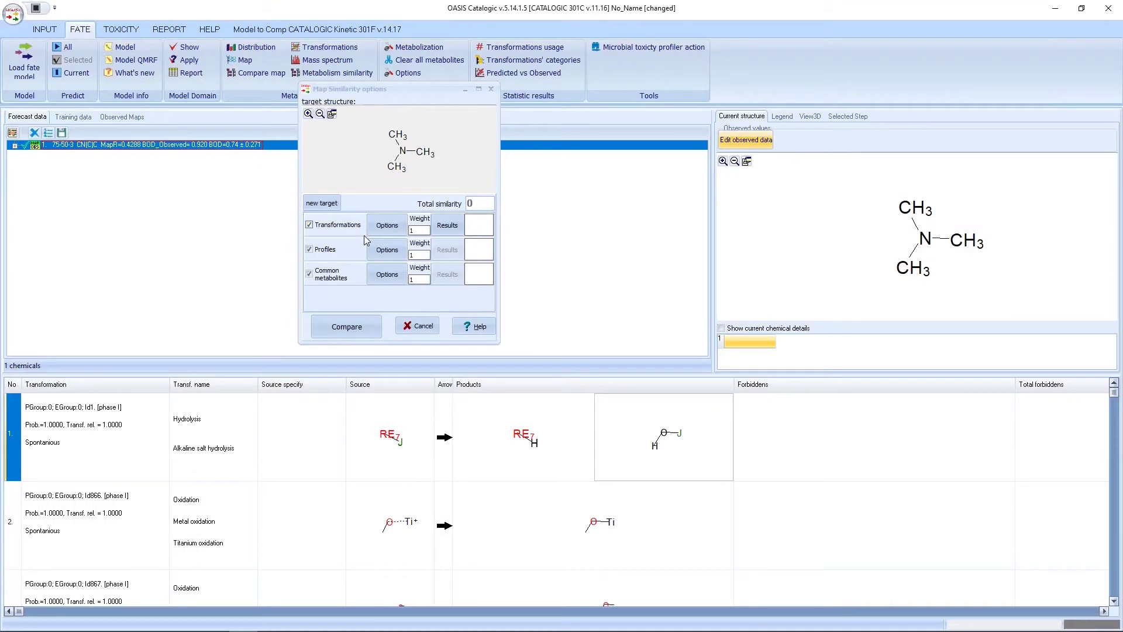
# Review and accept the Transformations similarity options with categorization level 2 and comparison by Hologram.
pyautogui.click(380, 230)
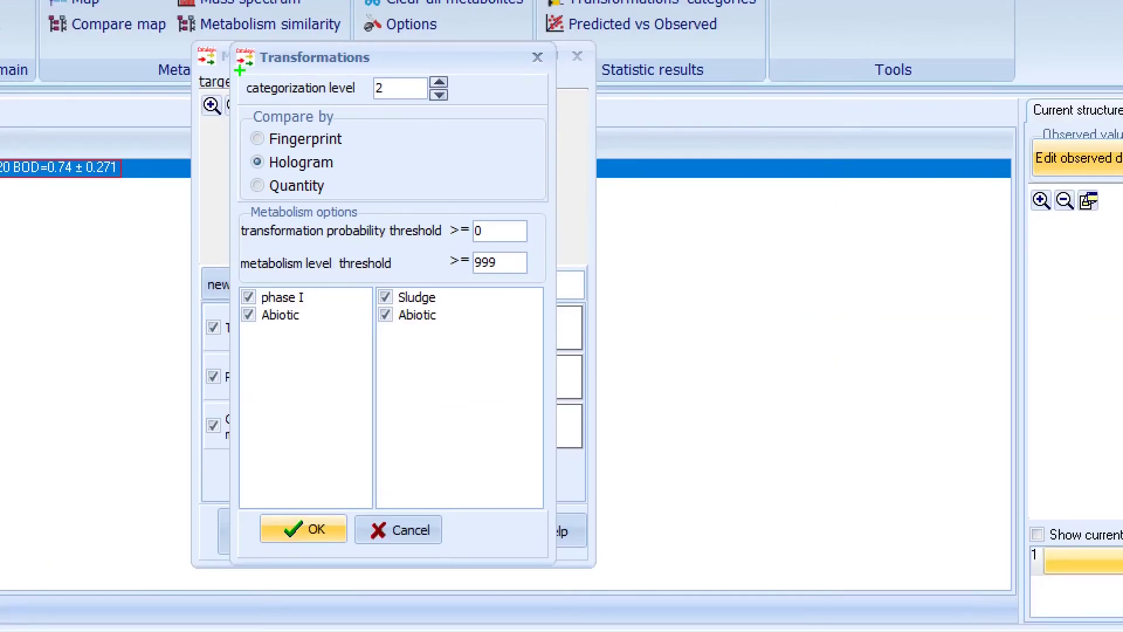
pyautogui.moveTo(239, 70)
pyautogui.mouseDown()
pyautogui.moveTo(275, 88)
pyautogui.moveTo(449, 107)
pyautogui.mouseUp()
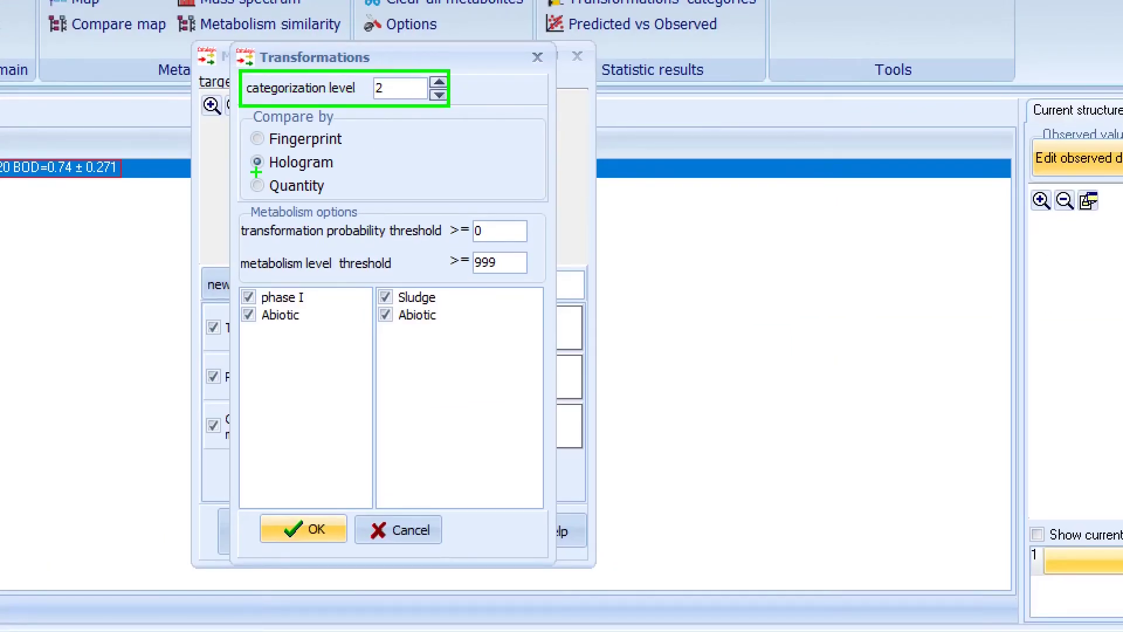
pyautogui.moveTo(248, 148)
pyautogui.mouseDown()
pyautogui.moveTo(335, 163)
pyautogui.moveTo(339, 176)
pyautogui.mouseUp()
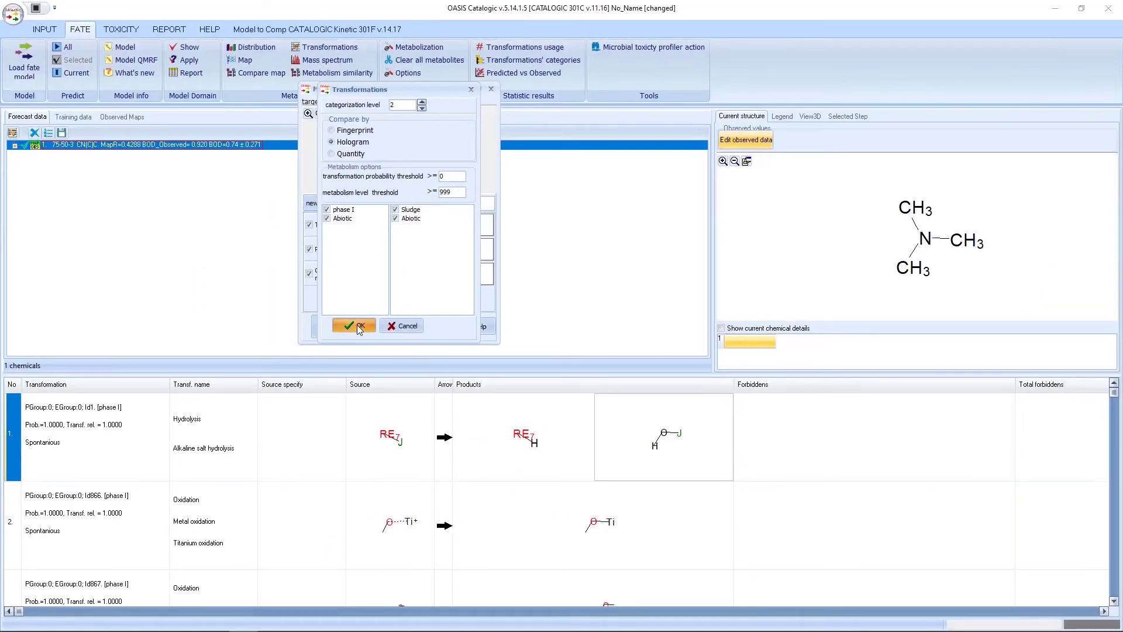
pyautogui.click(355, 325)
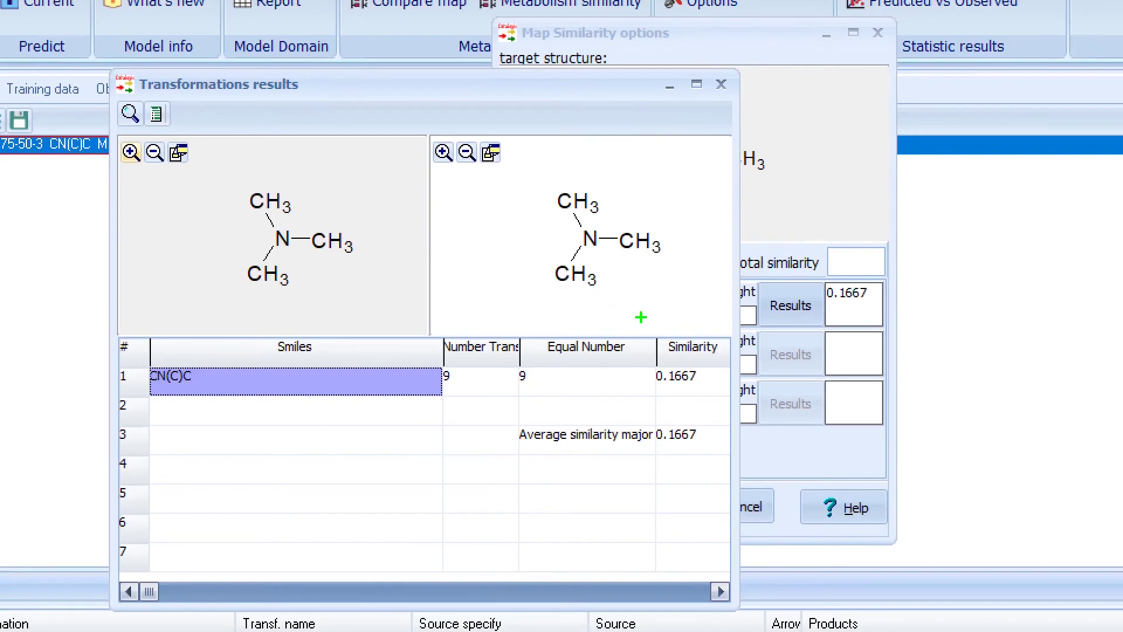
# Get the Transformations similarity result and examine its detailed transformations distribution for both models.
pyautogui.moveTo(641, 317); pyautogui.dragTo(729, 401)
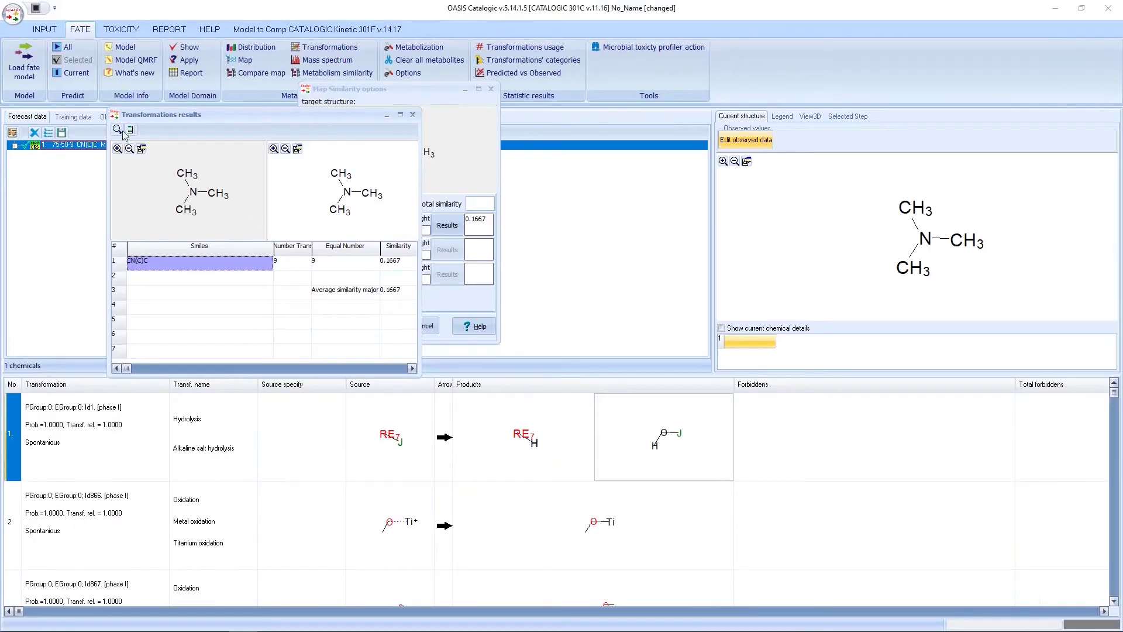
pyautogui.click(121, 131)
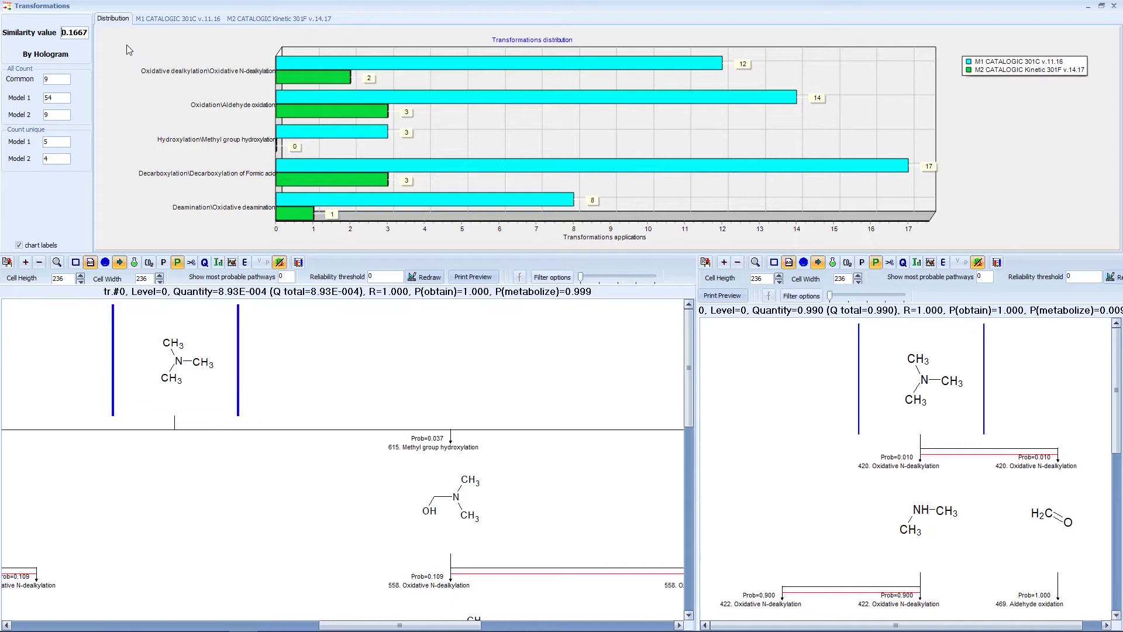
pyautogui.moveTo(122, 37); pyautogui.dragTo(956, 242)
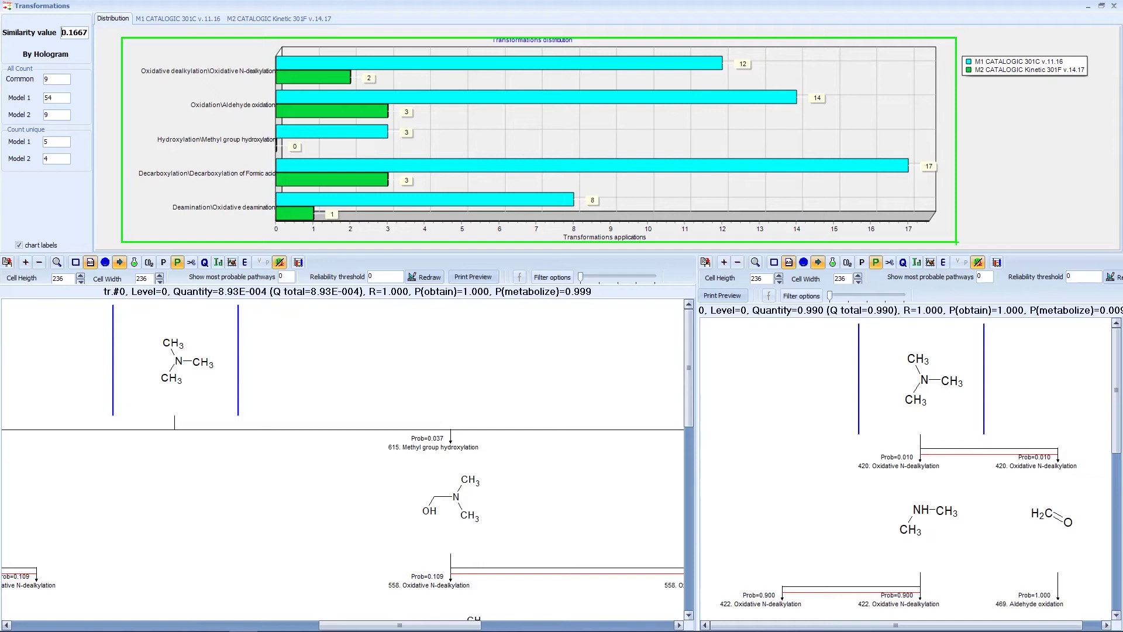
pyautogui.press('Escape')
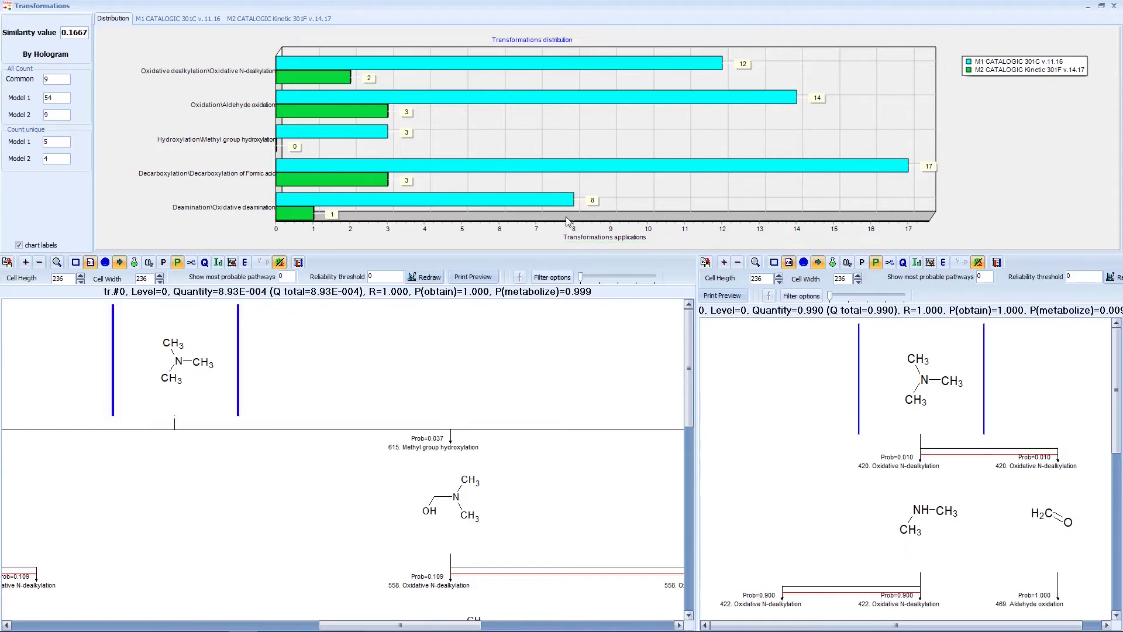
# Highlight the Oxidative dealkylation\Oxidative N-dealkylation transformations from the distribution chart in both metabolic maps.
pyautogui.hotkey('ctrl', '1')
pyautogui.click(190, 76)
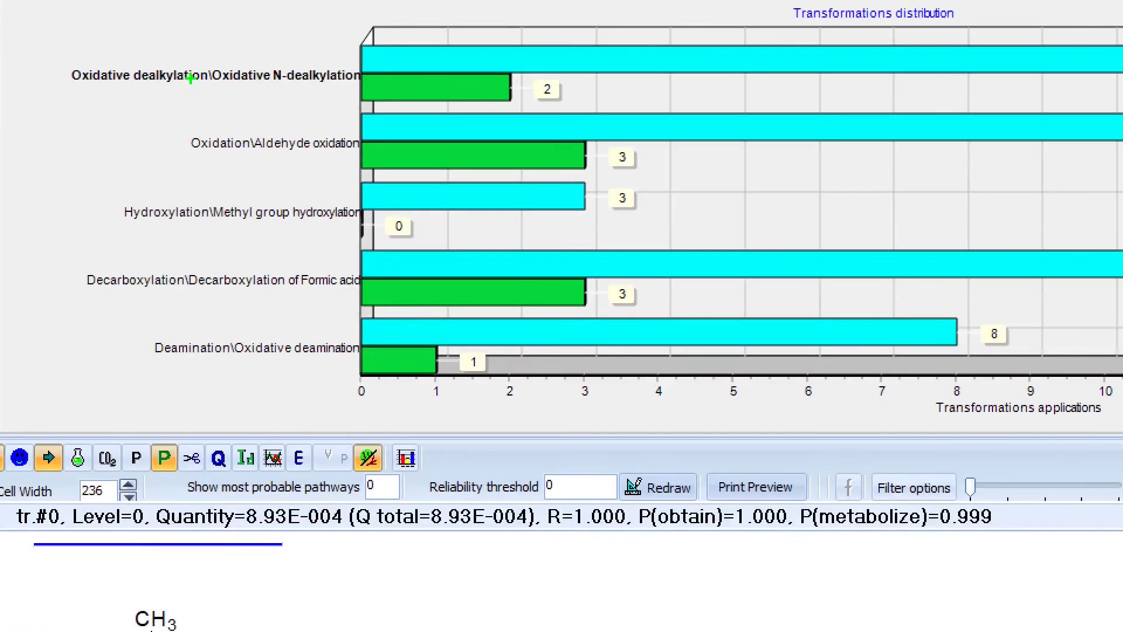
pyautogui.moveTo(65, 61)
pyautogui.mouseDown()
pyautogui.moveTo(342, 69)
pyautogui.moveTo(359, 92)
pyautogui.mouseUp()
pyautogui.press('Escape')
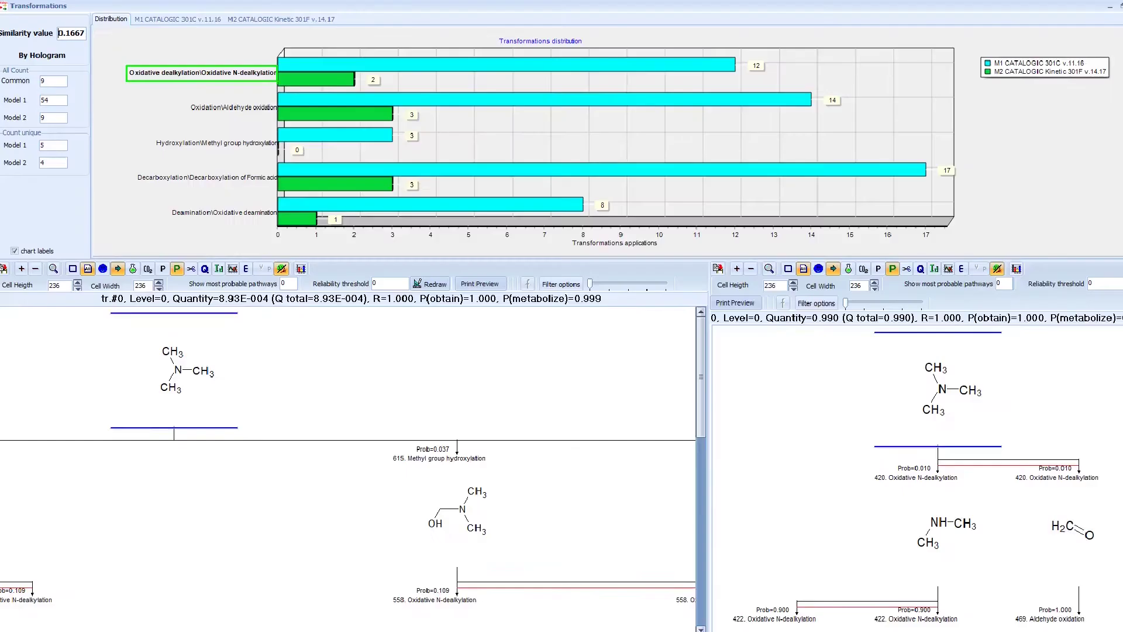
pyautogui.click(360, 65)
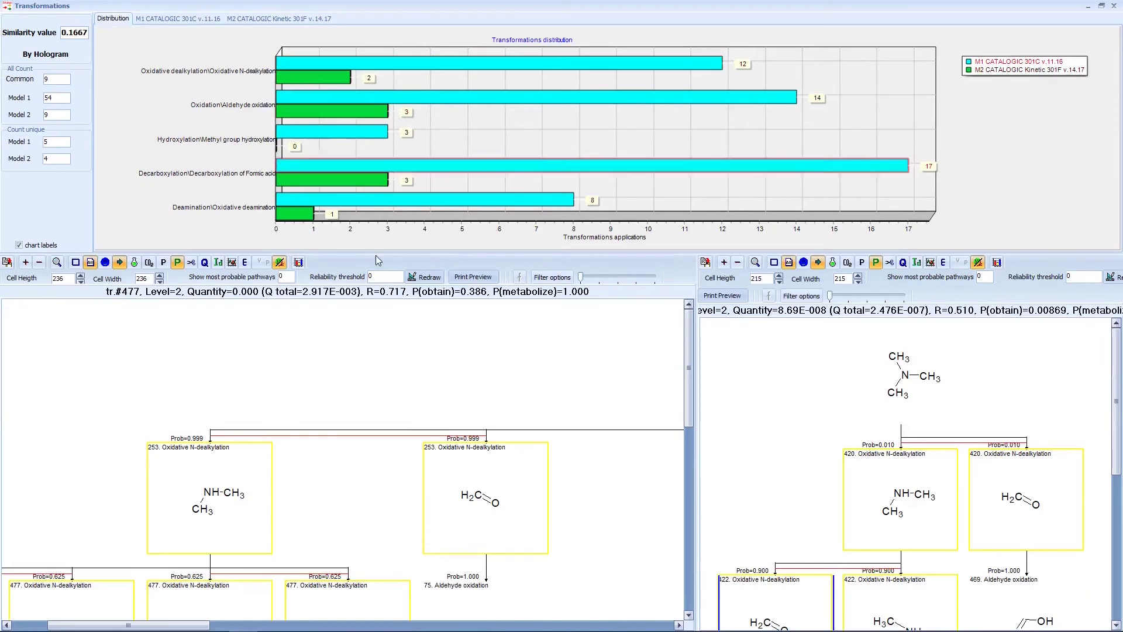
# Compare the probabilities of the first-level Oxidative N-dealkylation transformations in the 301C and 301F metabolic maps.
pyautogui.hotkey('ctrl', '1')
pyautogui.click(309, 456)
pyautogui.moveTo(30, 412); pyautogui.dragTo(105, 431)
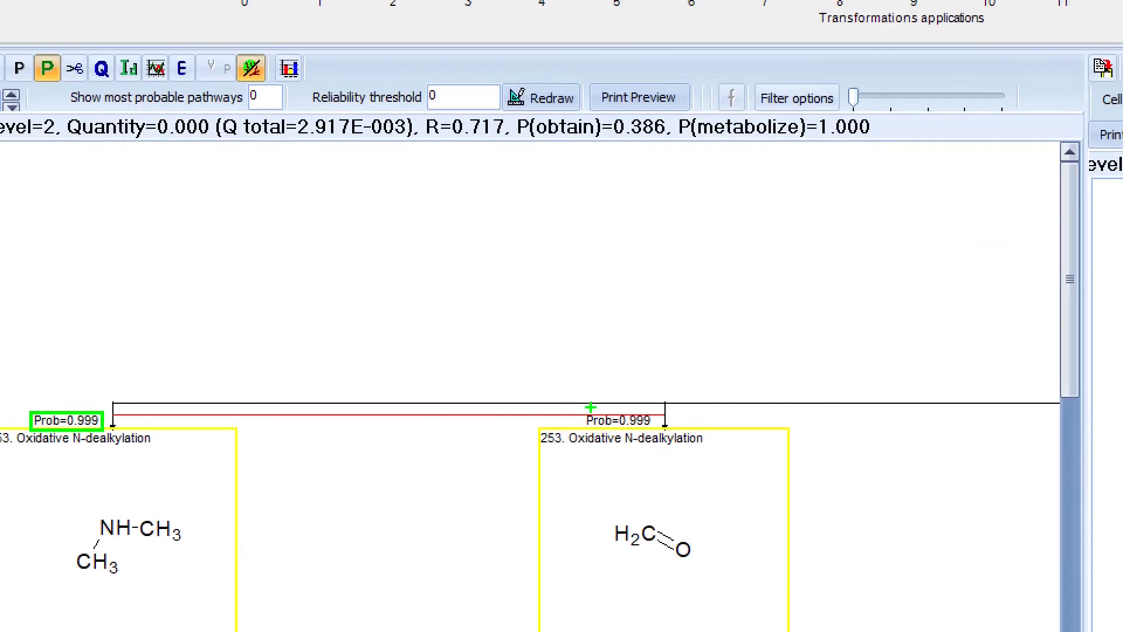
pyautogui.moveTo(578, 406)
pyautogui.mouseDown()
pyautogui.moveTo(661, 421)
pyautogui.moveTo(656, 433)
pyautogui.mouseUp()
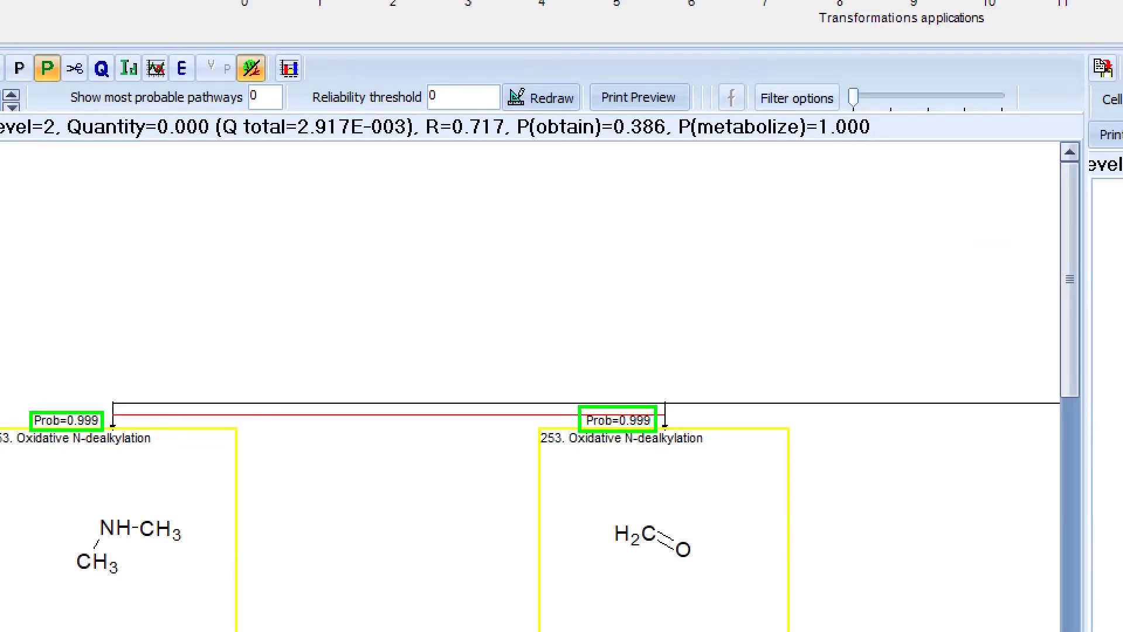
pyautogui.press('Escape')
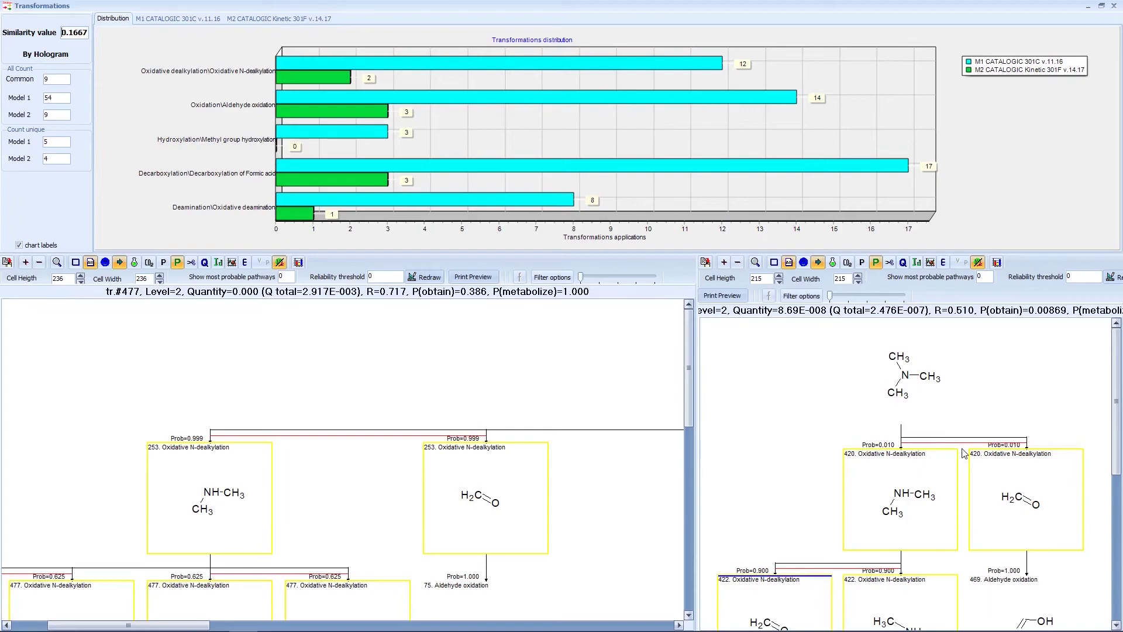
pyautogui.hotkey('ctrl', '1')
pyautogui.click(962, 450)
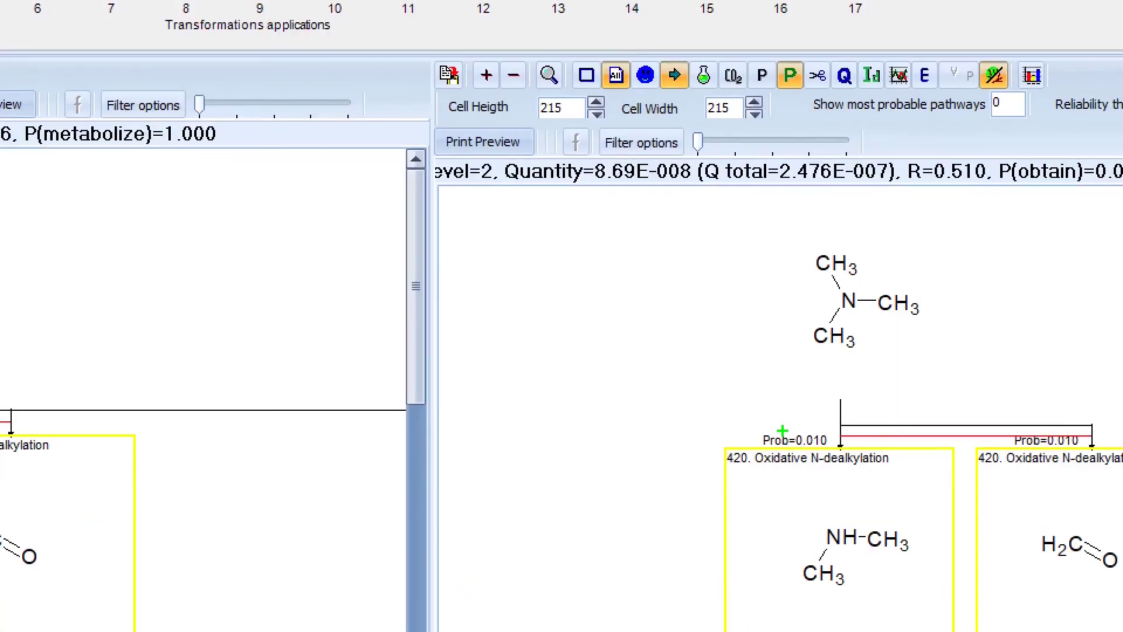
pyautogui.moveTo(759, 427); pyautogui.dragTo(831, 451)
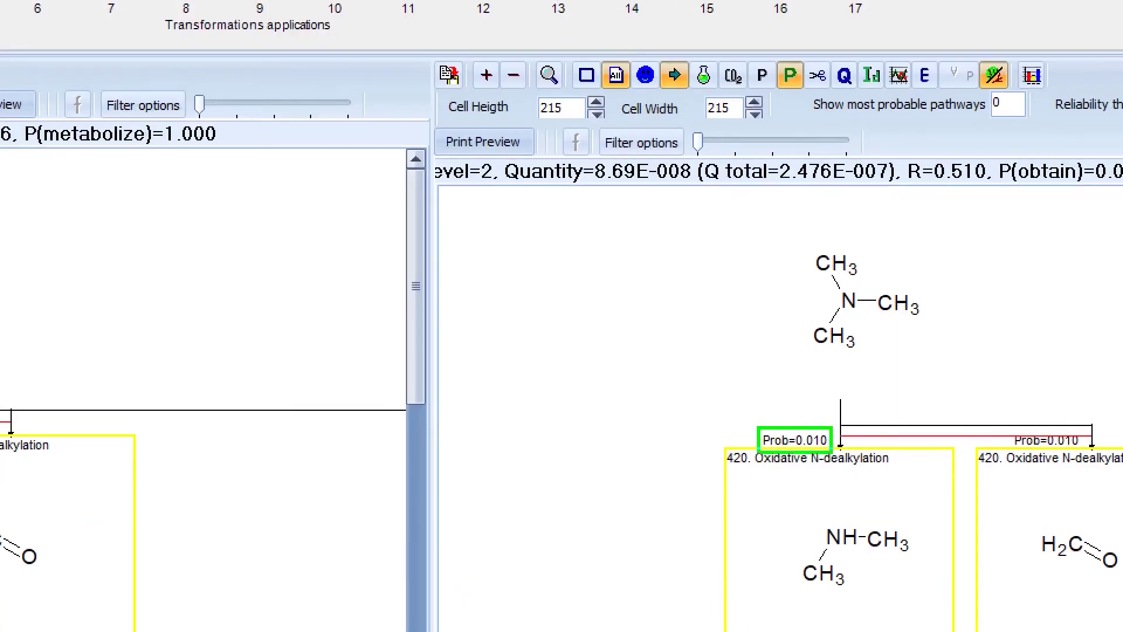
pyautogui.moveTo(1003, 426); pyautogui.dragTo(1092, 451)
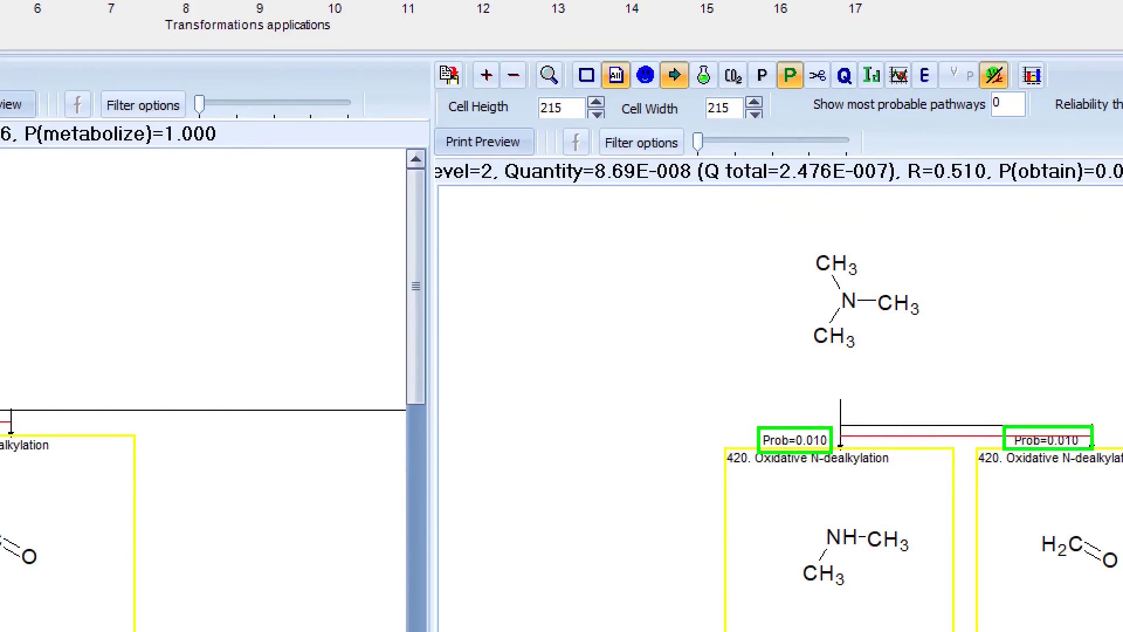
pyautogui.press('Escape')
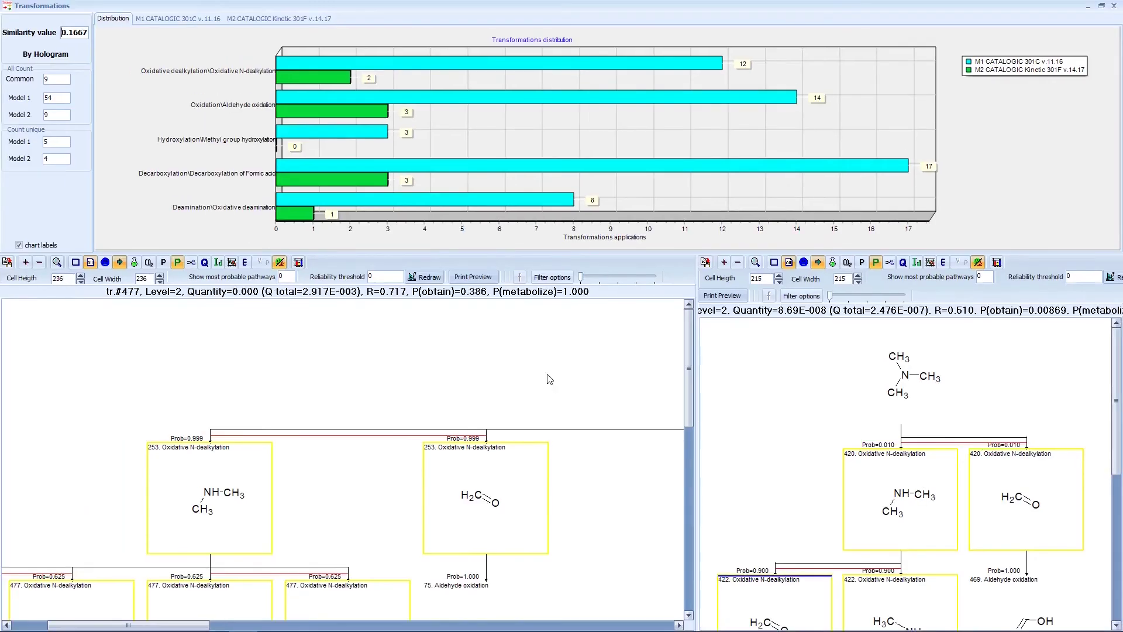
# Open the metabolite distribution of each map side by side and compare the quantities of parent and metabolites.
pyautogui.click(299, 263)
pyautogui.click(997, 262)
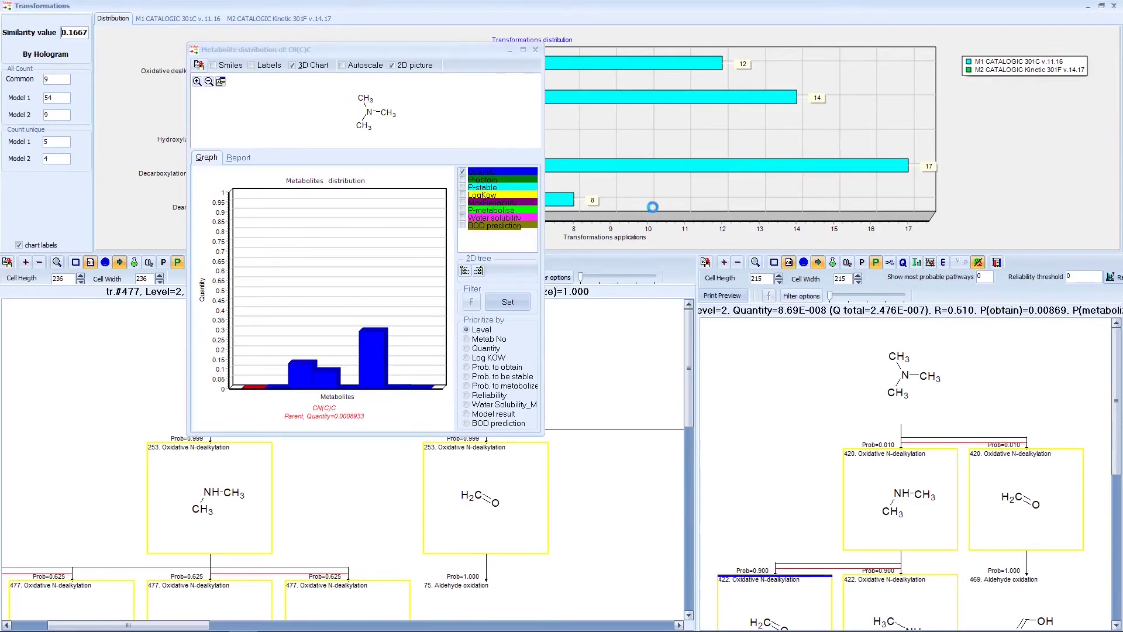
pyautogui.moveTo(365, 54); pyautogui.dragTo(973, 53)
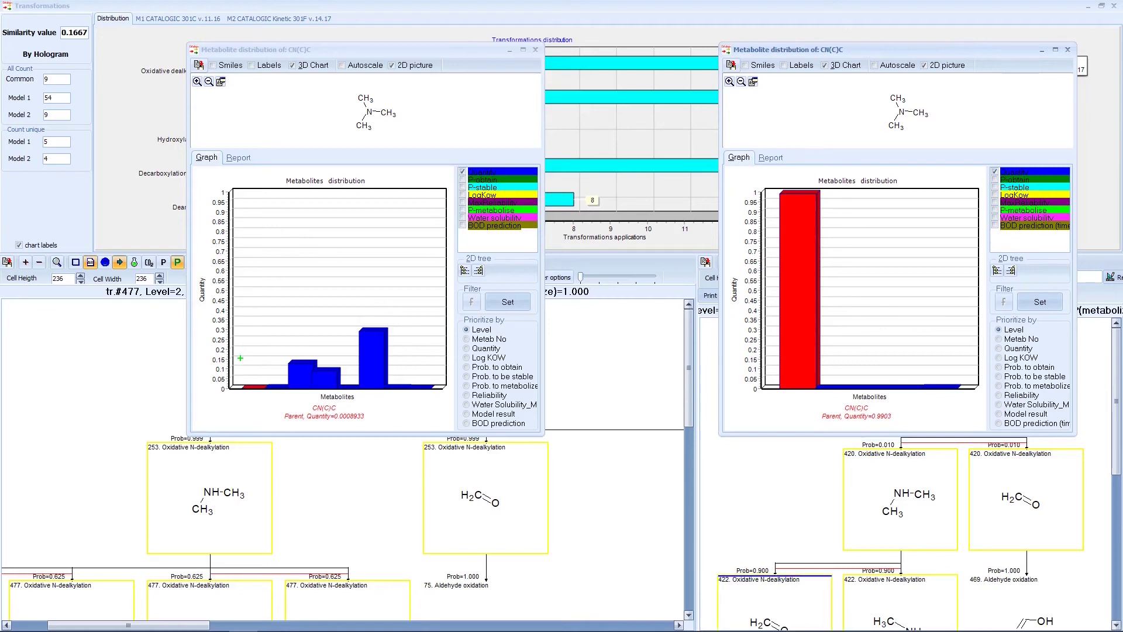
pyautogui.moveTo(239, 358); pyautogui.dragTo(267, 402)
pyautogui.moveTo(264, 314); pyautogui.dragTo(435, 404)
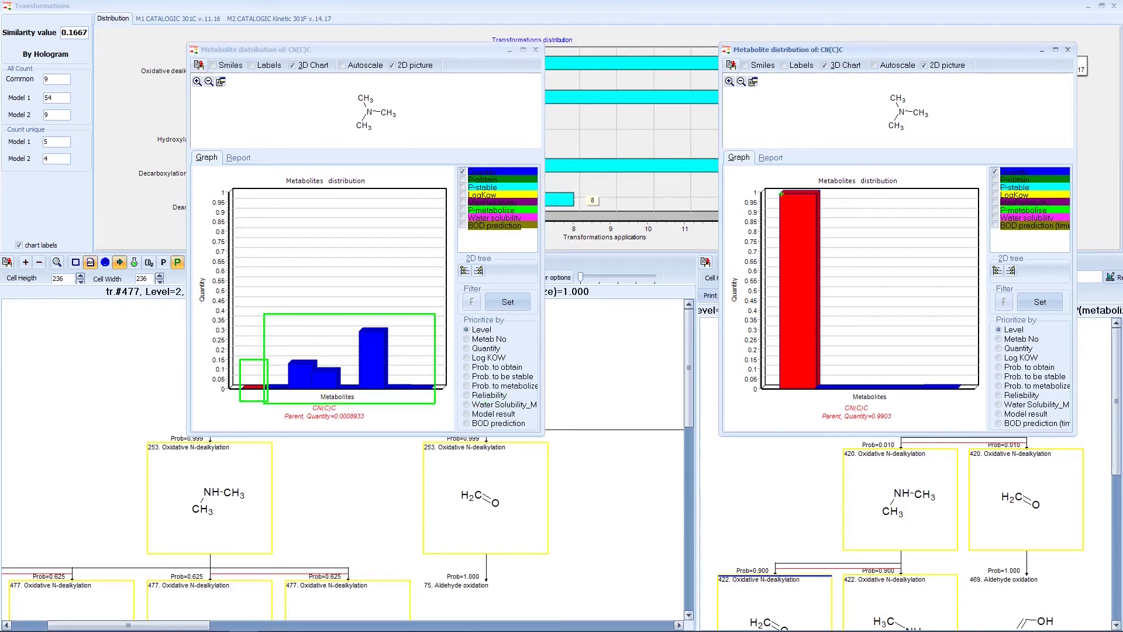
pyautogui.moveTo(770, 182); pyautogui.dragTo(821, 402)
pyautogui.moveTo(820, 353); pyautogui.dragTo(965, 403)
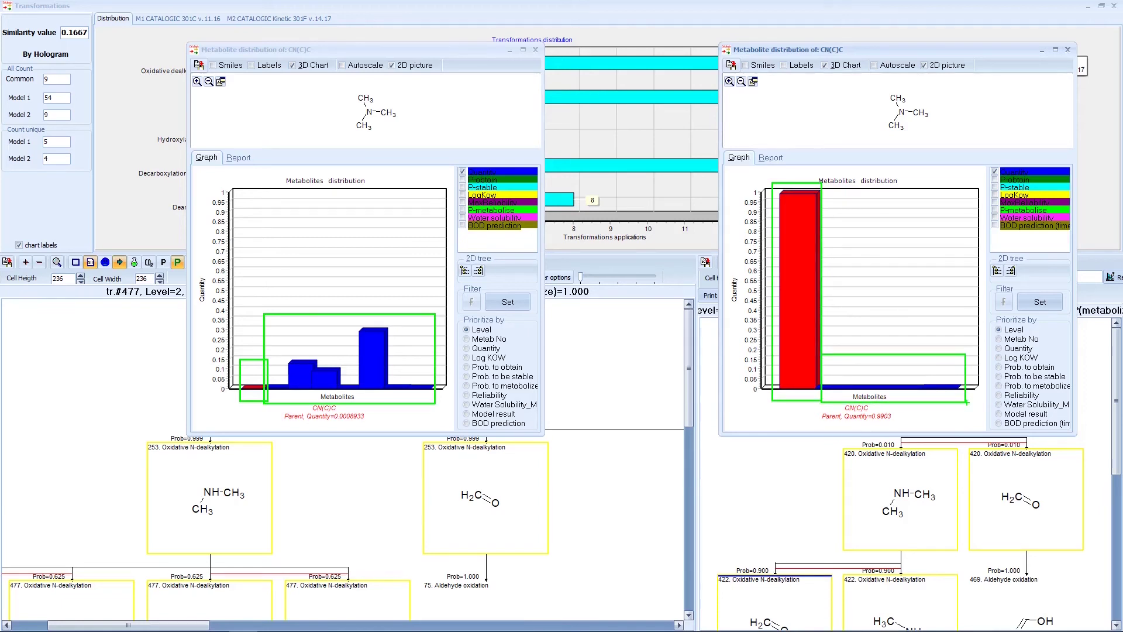
# Add the P-obtain series to both metabolite distribution charts and compare the metabolites' probabilities to be obtained.
pyautogui.click(466, 184)
pyautogui.click(462, 179)
pyautogui.click(994, 179)
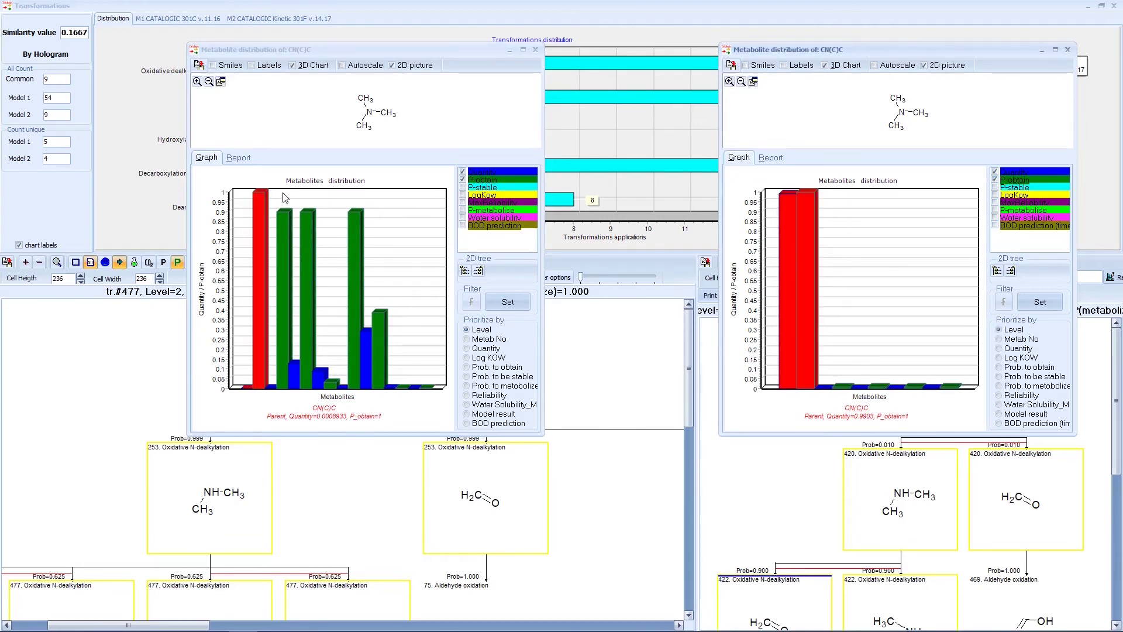
pyautogui.moveTo(275, 196); pyautogui.dragTo(444, 404)
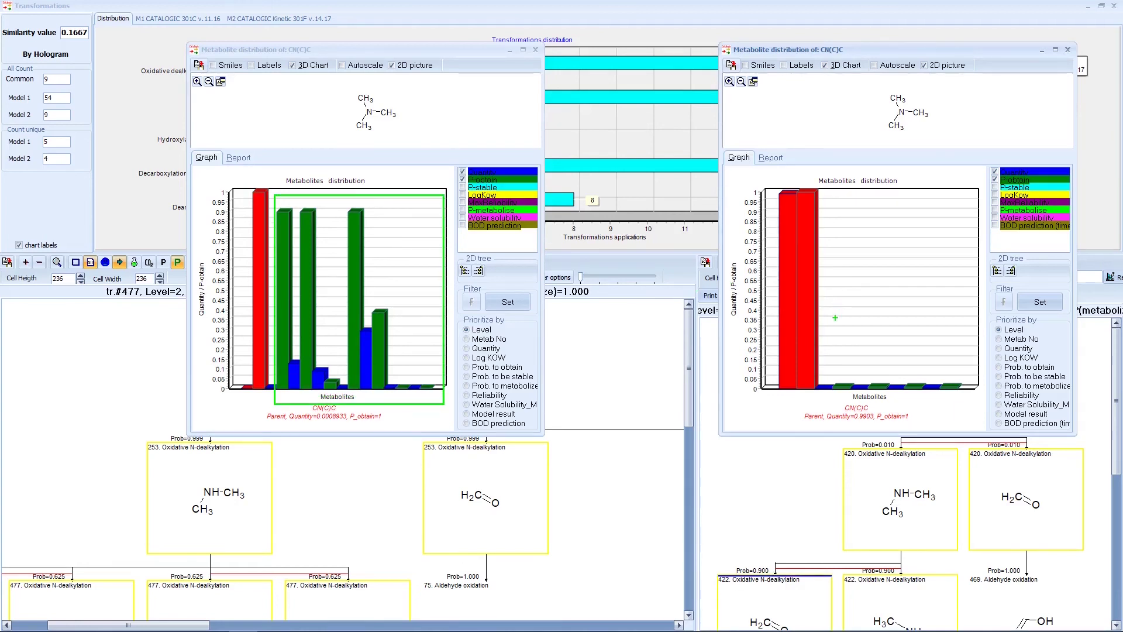
pyautogui.moveTo(826, 334); pyautogui.dragTo(967, 405)
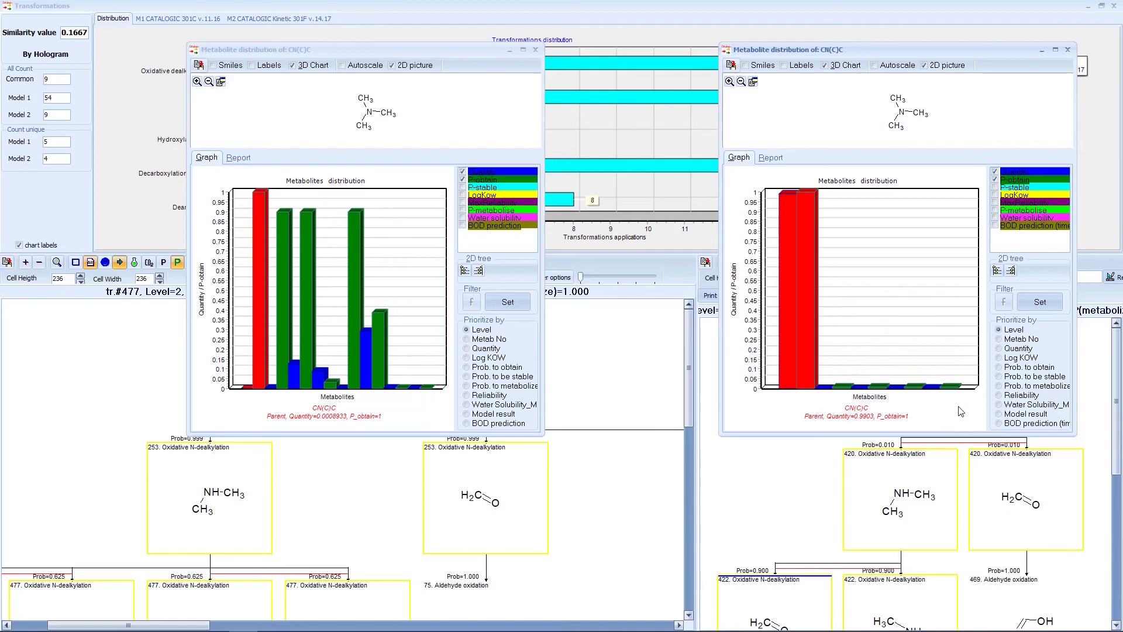
# Close both metabolite distribution windows, the detailed transformations comparison and the Transformations results.
pyautogui.click(532, 55)
pyautogui.click(535, 50)
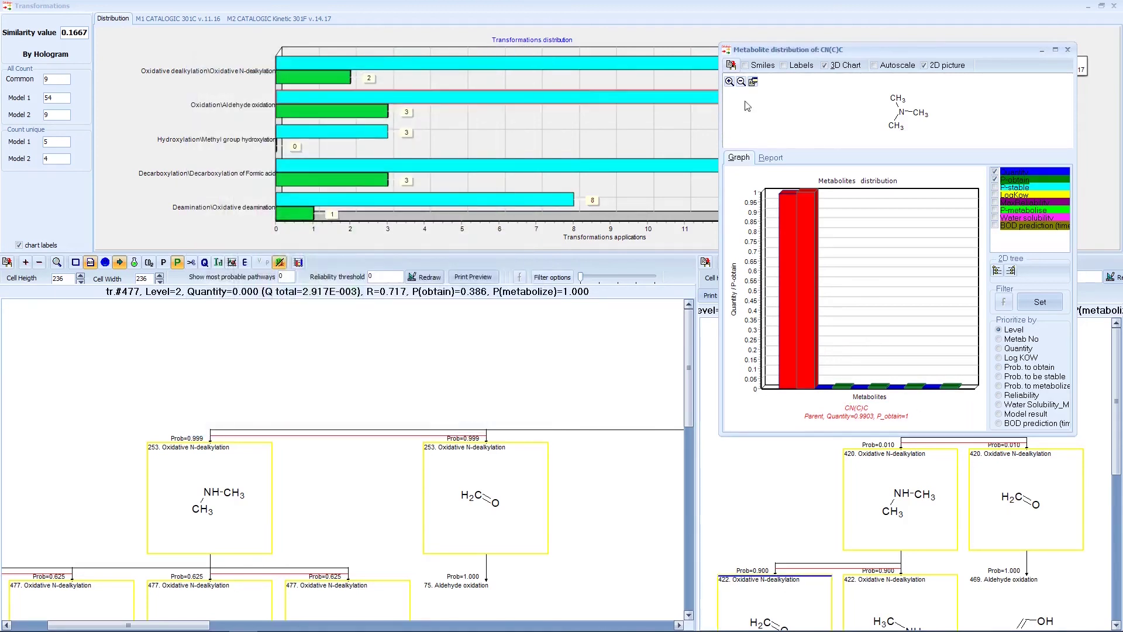
pyautogui.click(1068, 49)
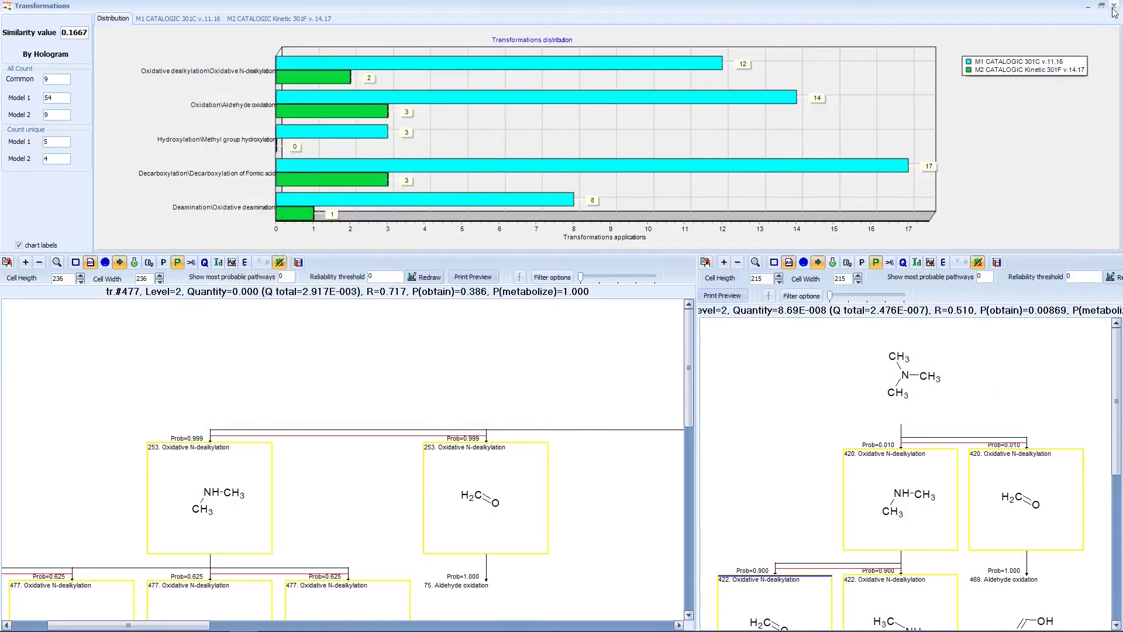
pyautogui.click(1113, 6)
pyautogui.click(412, 114)
# Move the Map Similarity options window aside and switch to the comparison model CATALOGIC Kinetic 301F v.14.17.
pyautogui.moveTo(407, 89); pyautogui.dragTo(525, 84)
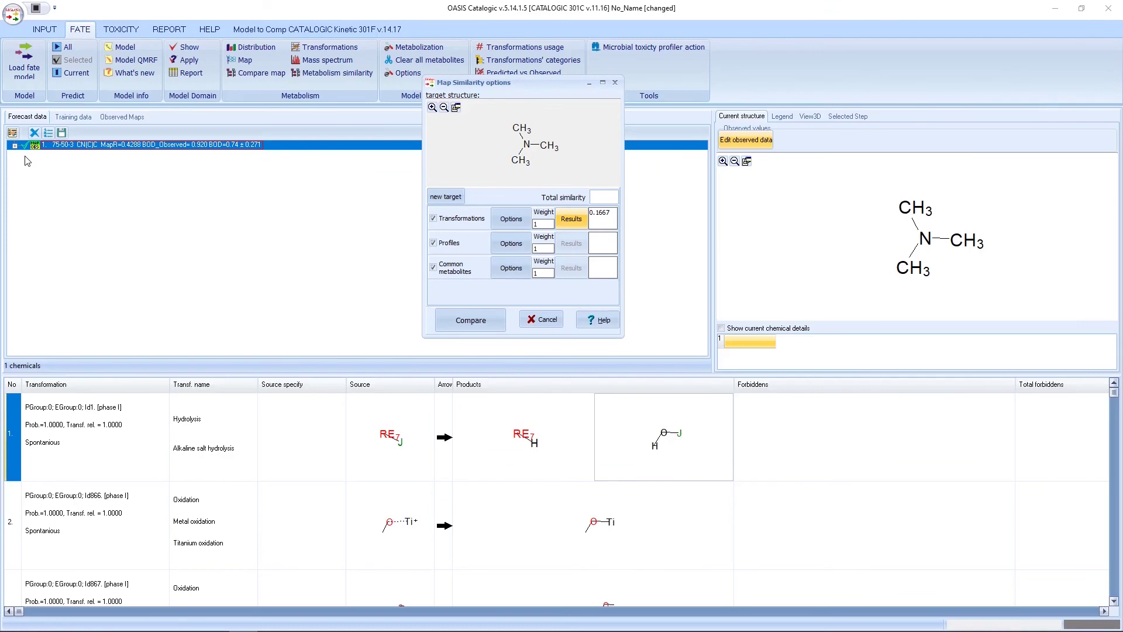
pyautogui.click(308, 31)
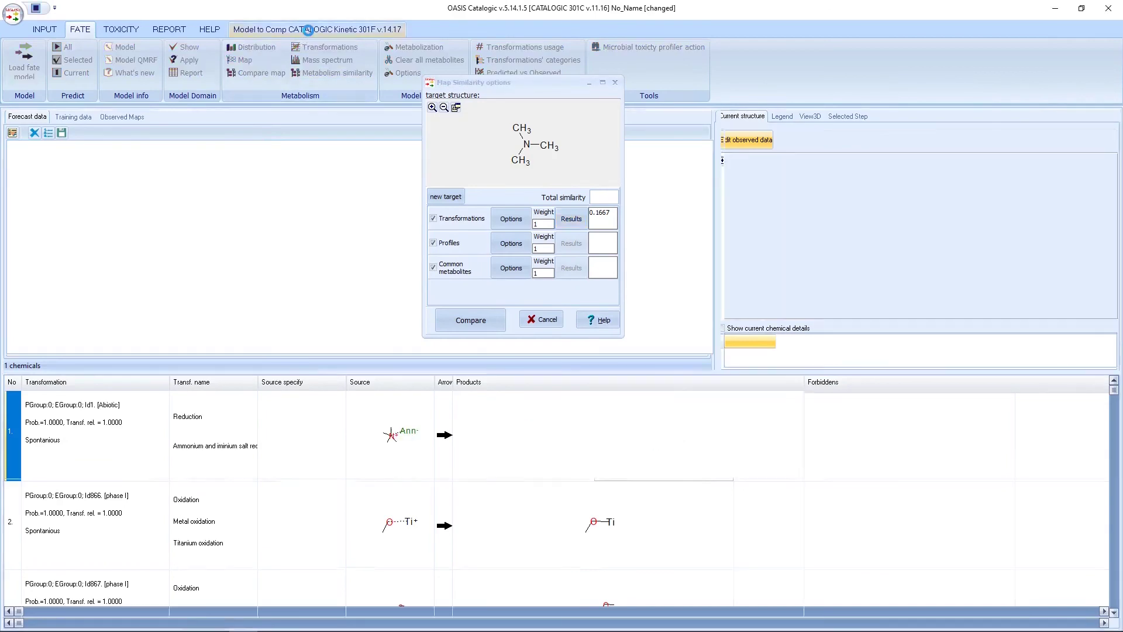